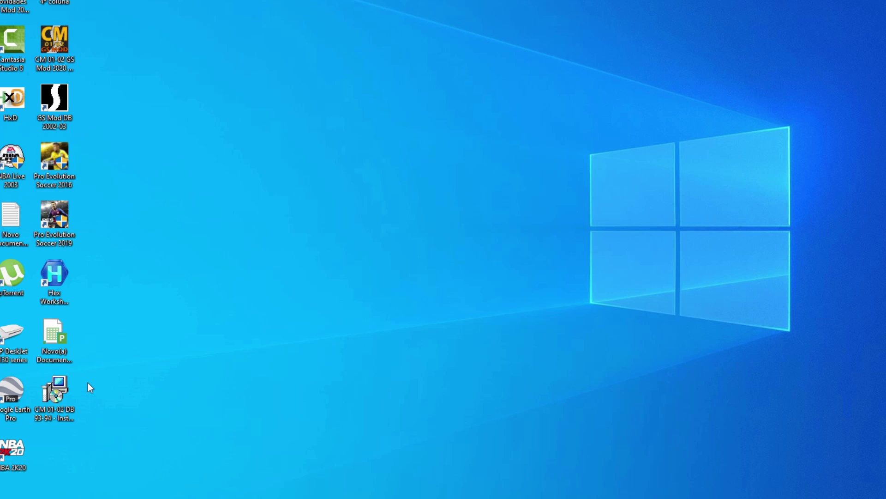
Run the CM 01-02 DB 93-94 installer from the desktop as administrator.
left_click(71, 399)
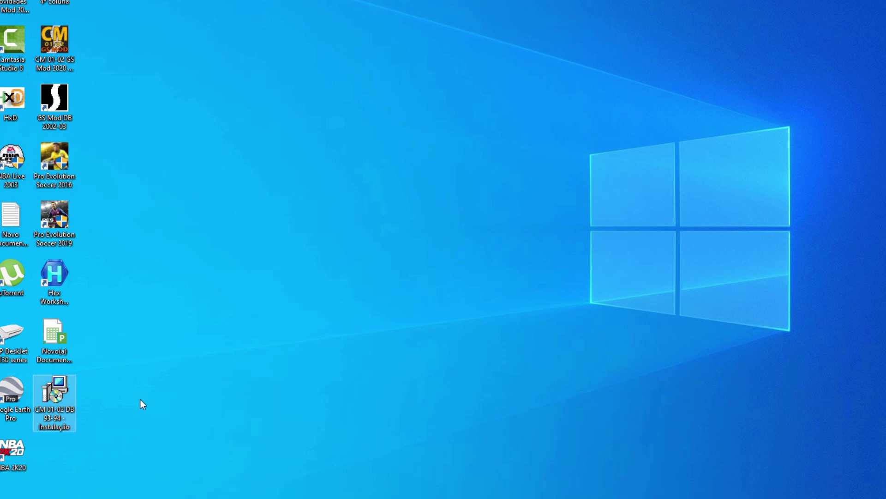
mouse_move(69, 401)
right_click(70, 395)
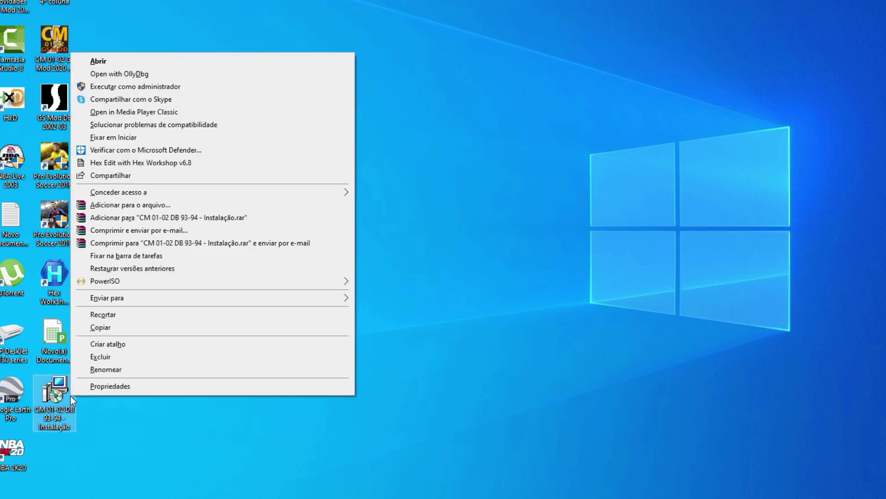
left_click(118, 86)
Accept the licence agreement and install the game to C:\CM 01-02 DB 93-94 with a desktop shortcut.
left_click(393, 268)
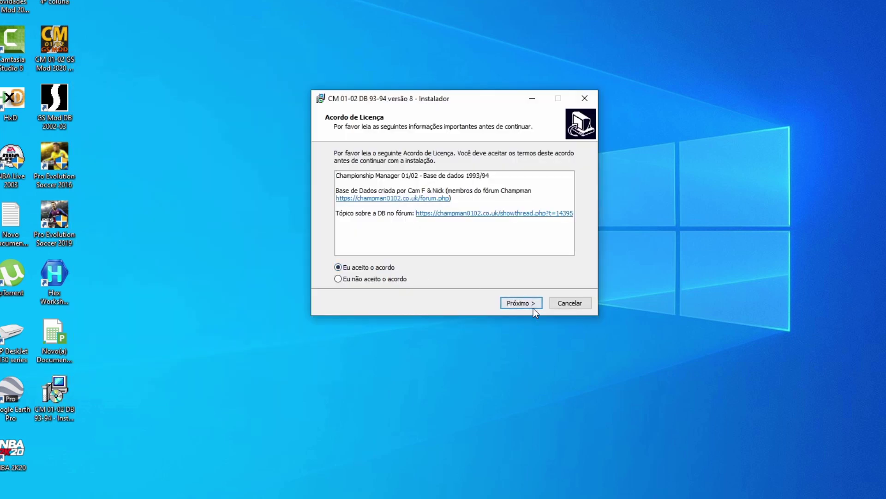
left_click(530, 302)
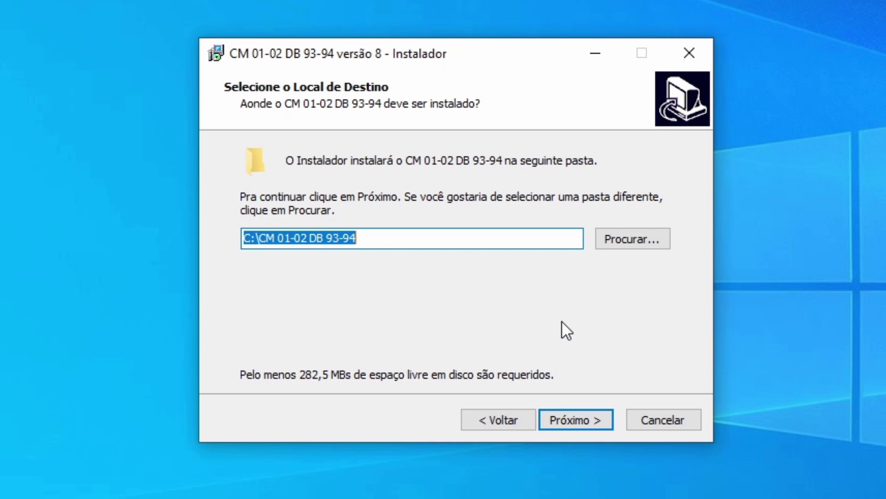
left_click(575, 423)
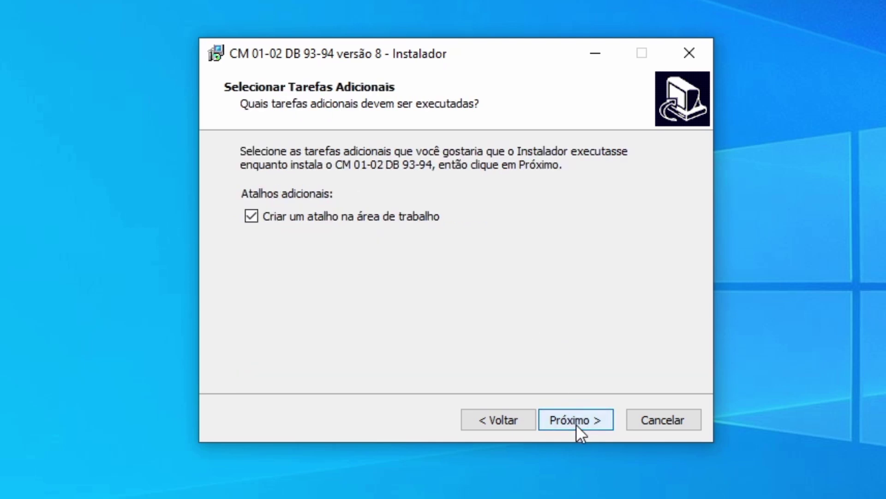
left_click(576, 424)
left_click(572, 423)
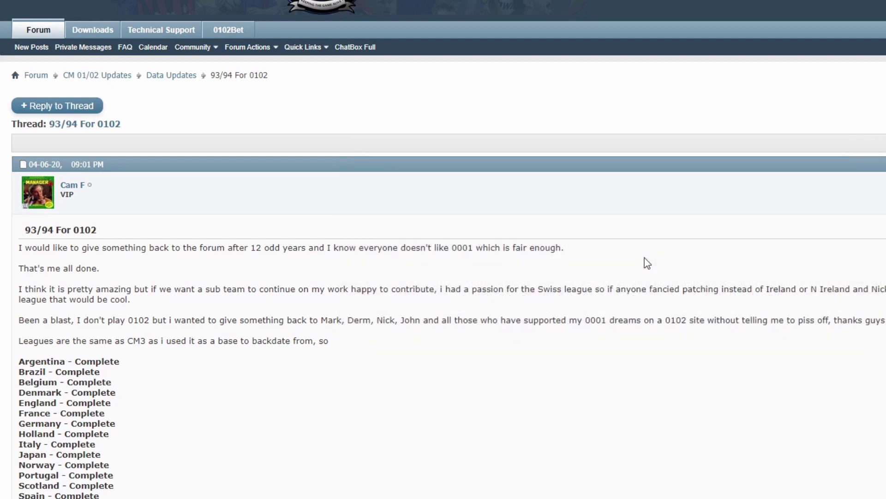
Review the 93/94 For 0102 forum thread, including its league list and installation instructions.
scroll(647, 263, "up", 2)
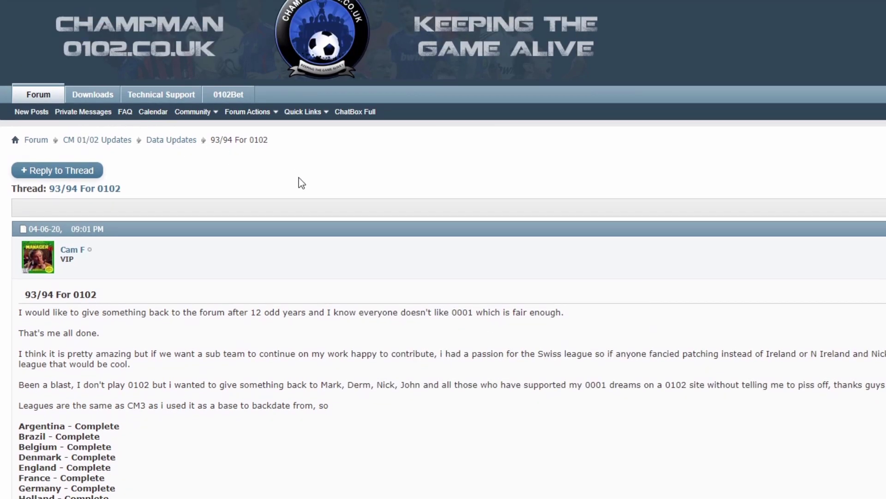
scroll(298, 177, "down", 8)
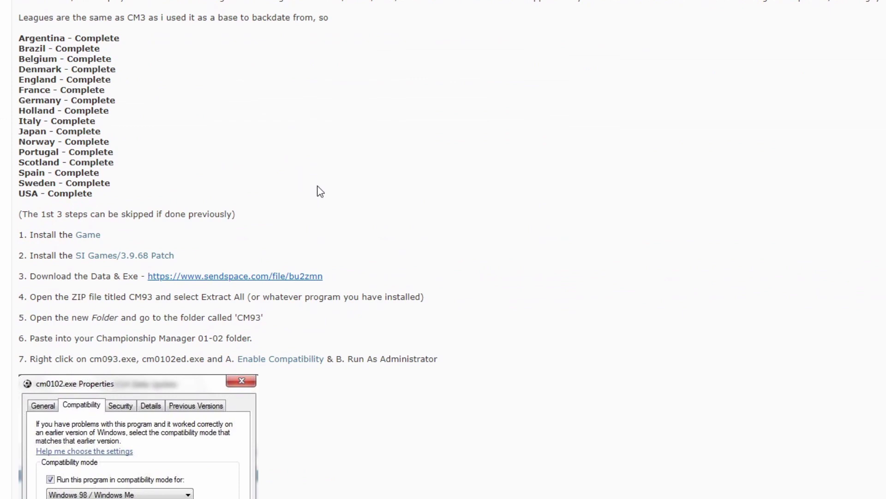
scroll(318, 188, "up", 5)
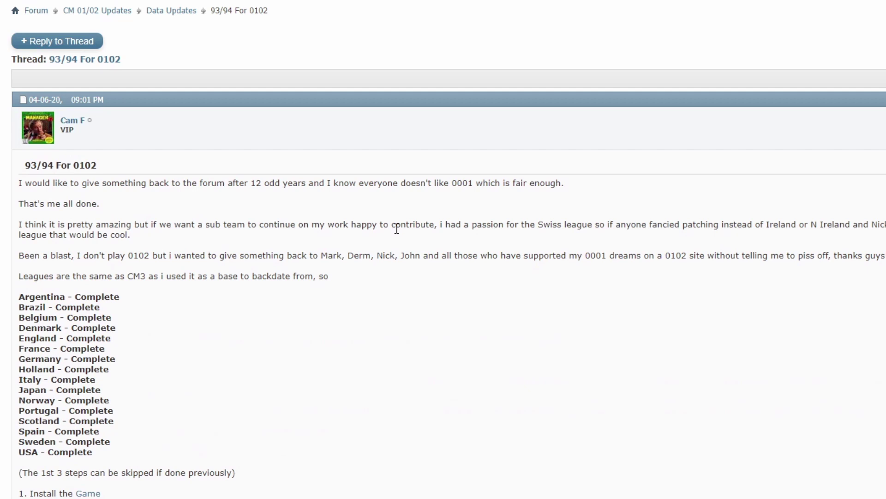
scroll(396, 229, "up", 3)
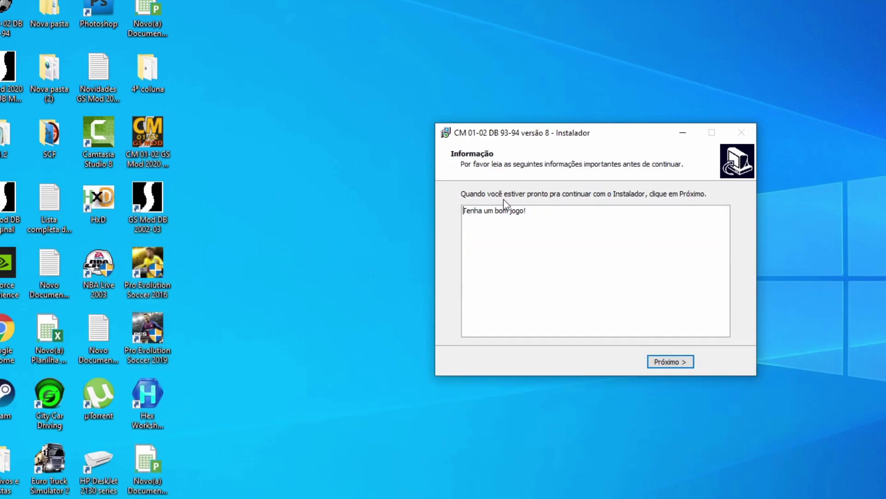
Finish the installer and launch CM 01-02 DB 93-94 from its desktop shortcut.
left_click(674, 362)
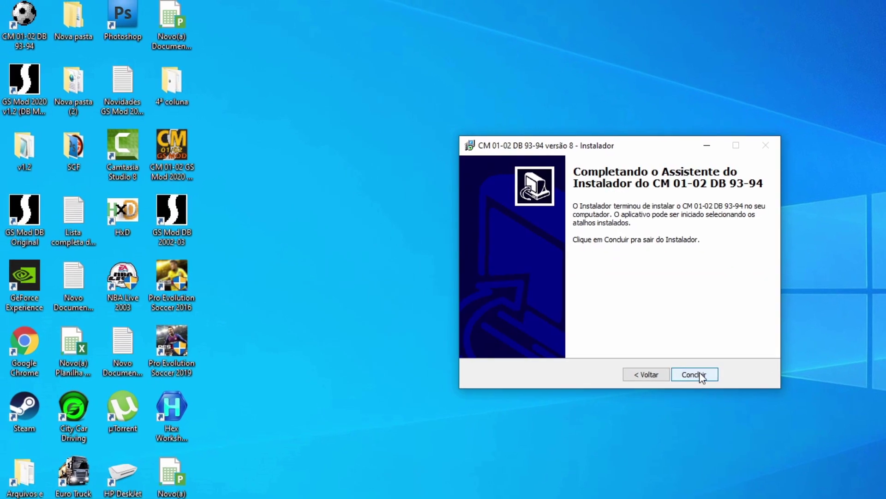
left_click(675, 362)
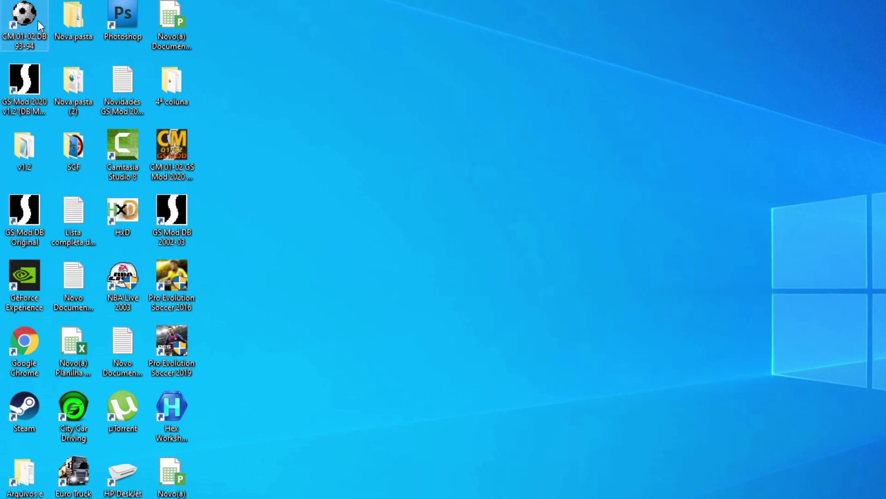
double_click(37, 20)
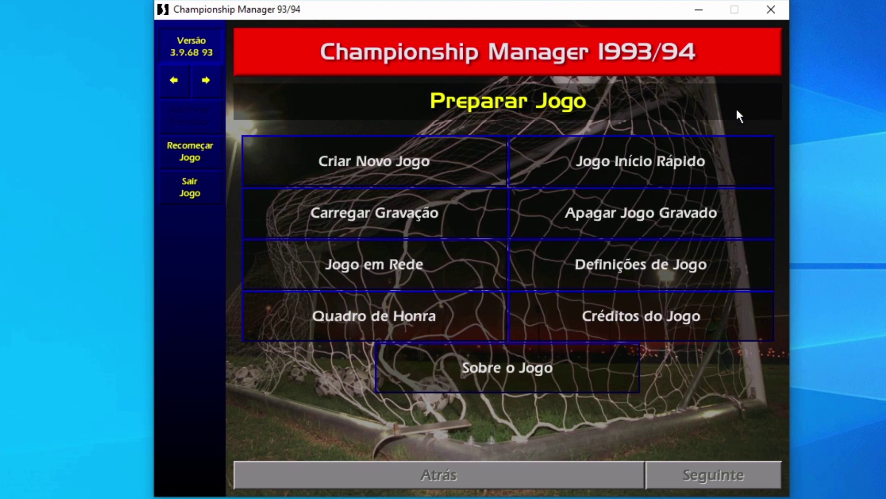
Create a new game and check the start-season options for England, Holland and Portugal.
left_click(516, 148)
left_click(337, 297)
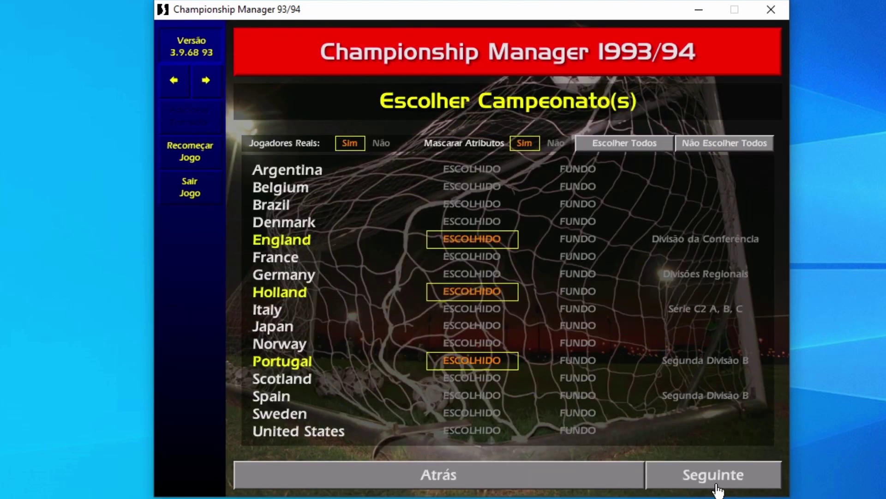
left_click(718, 484)
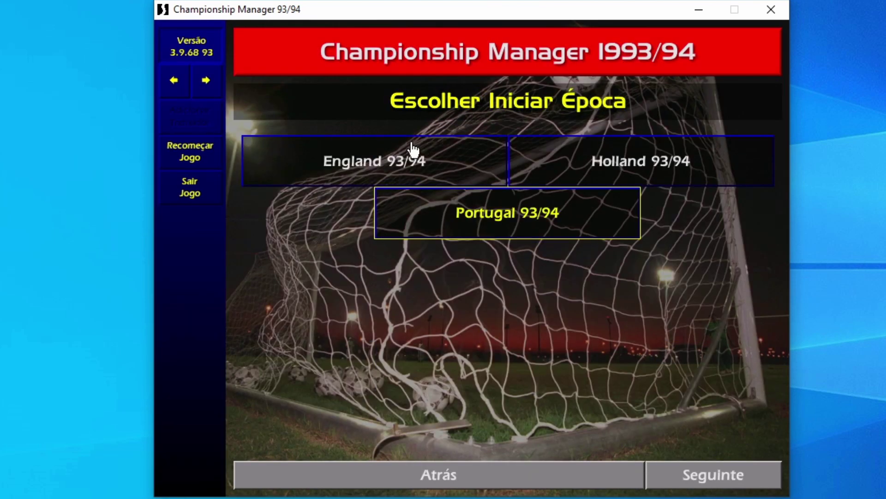
left_click(447, 221)
Clear the league selection and choose Brazil, Italy and Spain as the active leagues.
left_click(697, 143)
left_click(303, 311)
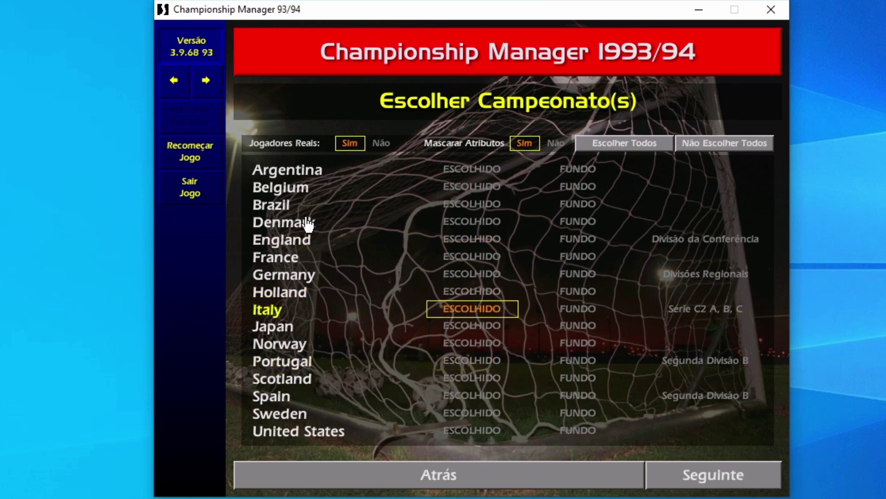
left_click(285, 209)
left_click(297, 399)
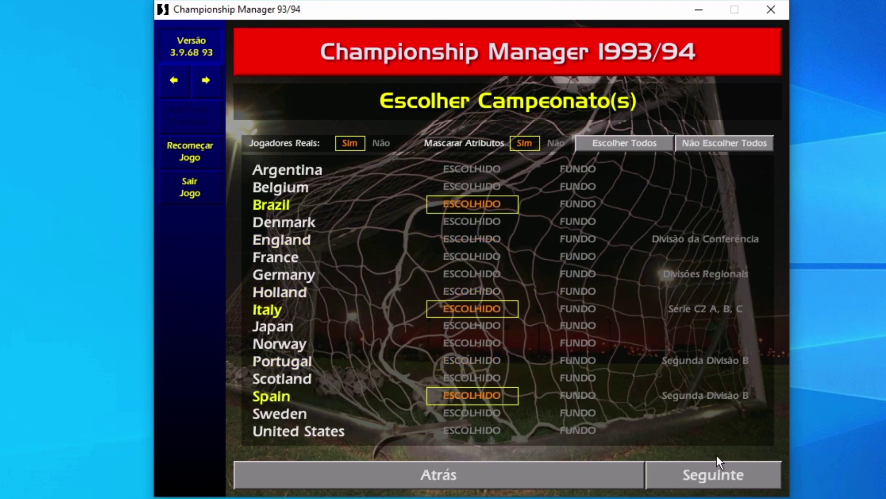
Confirm the chosen leagues and start the game in the Brazil 1994 season.
left_click(718, 460)
left_click(453, 173)
left_click(761, 465)
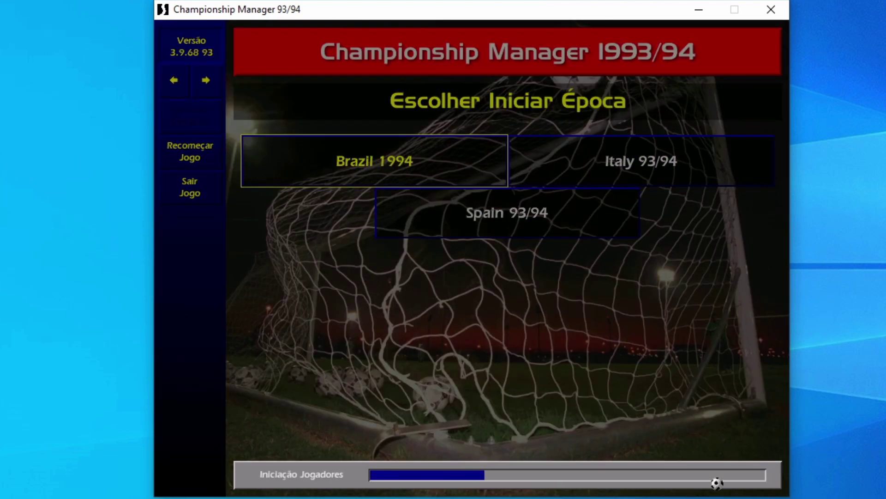
Enter the manager's first and last name without a password and continue to team selection.
type("g")
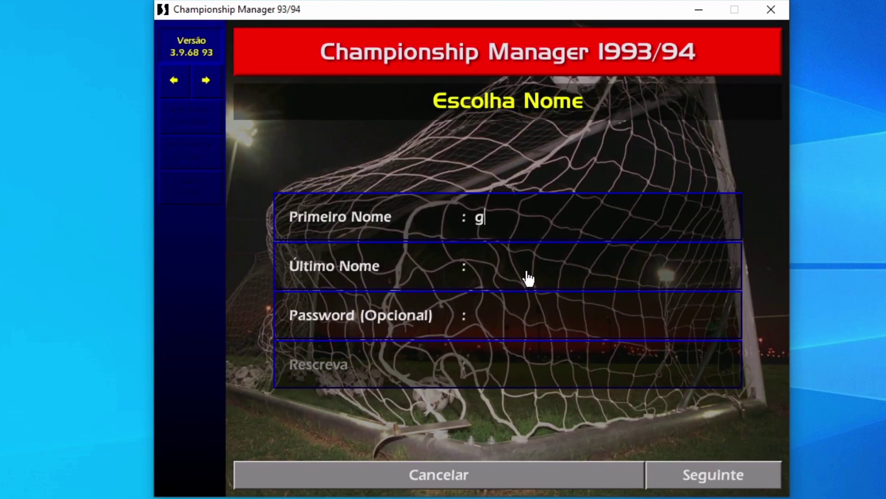
left_click(529, 278)
type("s")
left_click(742, 470)
left_click(748, 468)
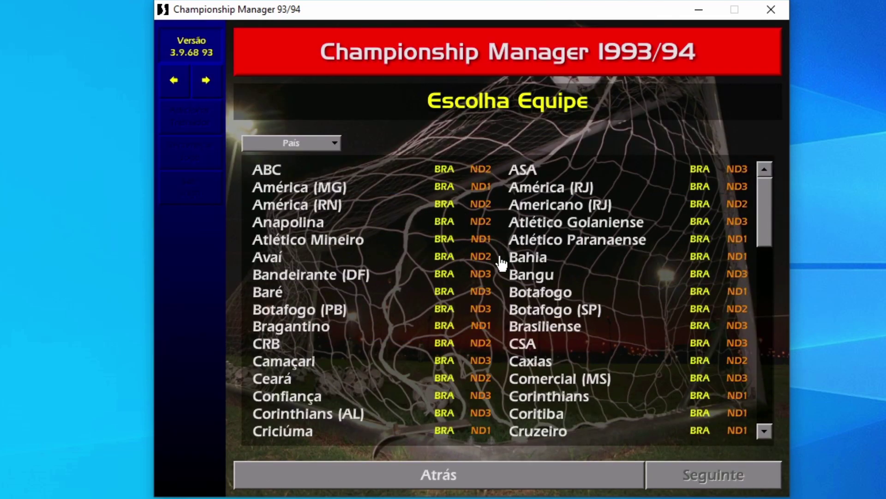
Open the Brazilian National First Division from the team list and examine São Paulo's full squad.
left_click(481, 238)
scroll(614, 317, "down", 5)
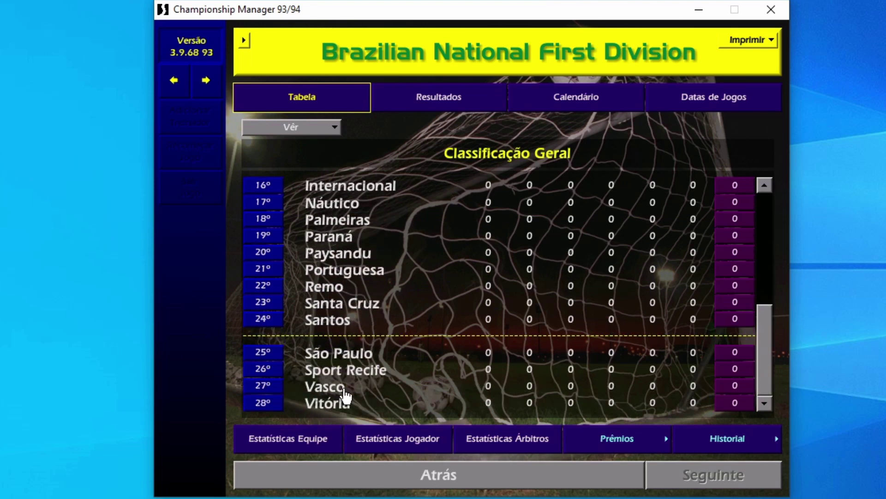
left_click(357, 356)
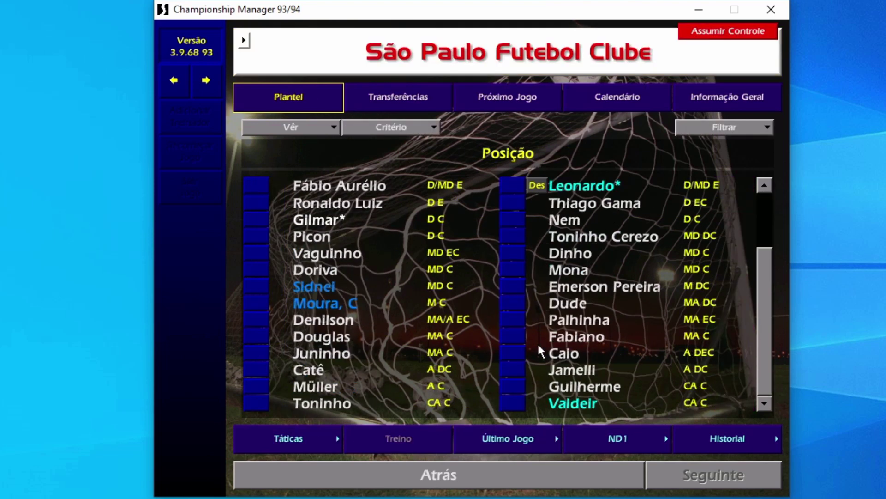
scroll(534, 335, "up", 5)
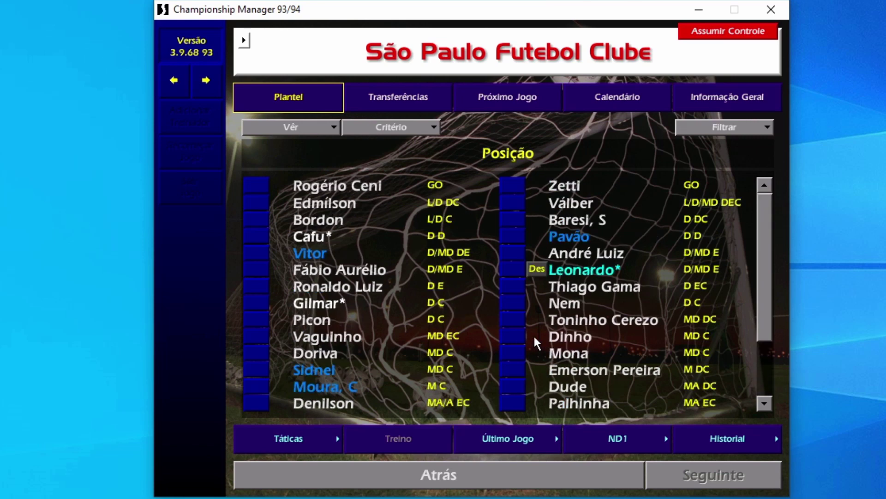
scroll(533, 334, "down", 5)
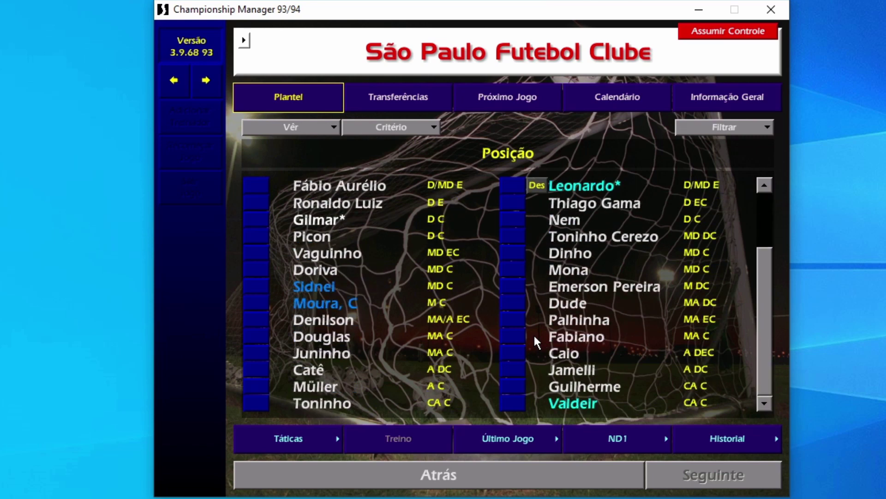
Examine the full list of clubs in the Brazilian National First Division table.
left_click(617, 446)
scroll(554, 253, "down", 10)
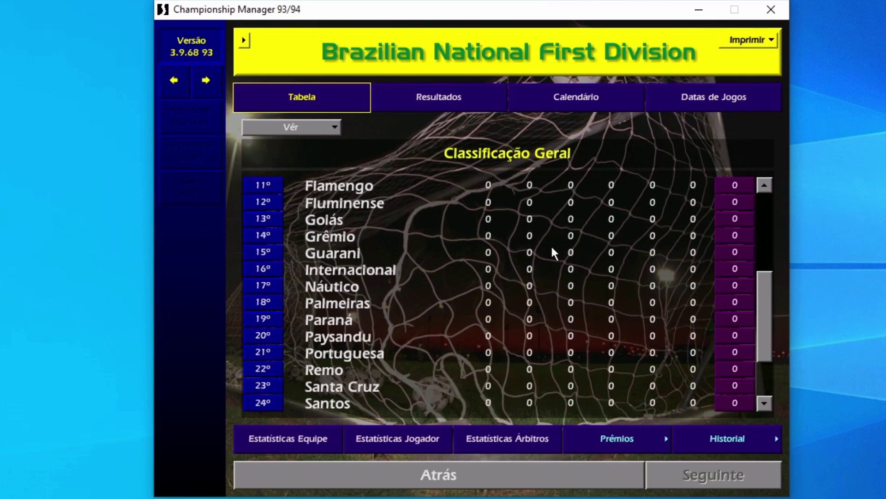
scroll(549, 253, "down", 5)
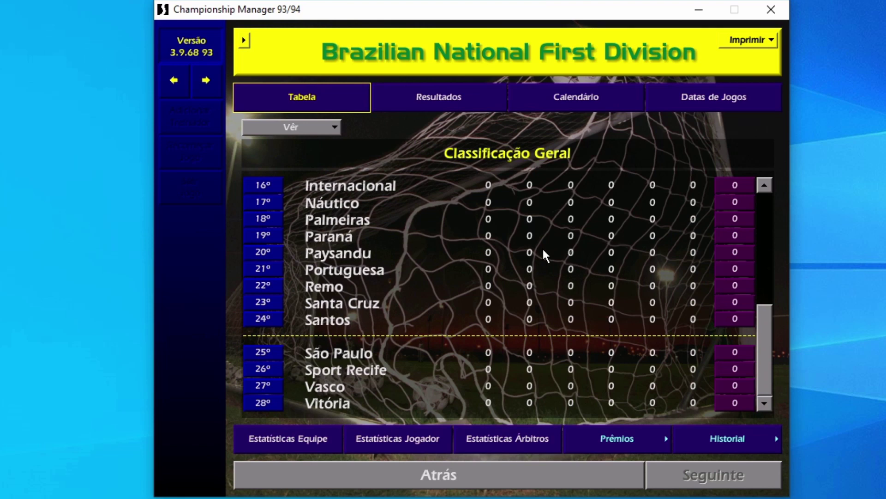
scroll(545, 254, "up", 15)
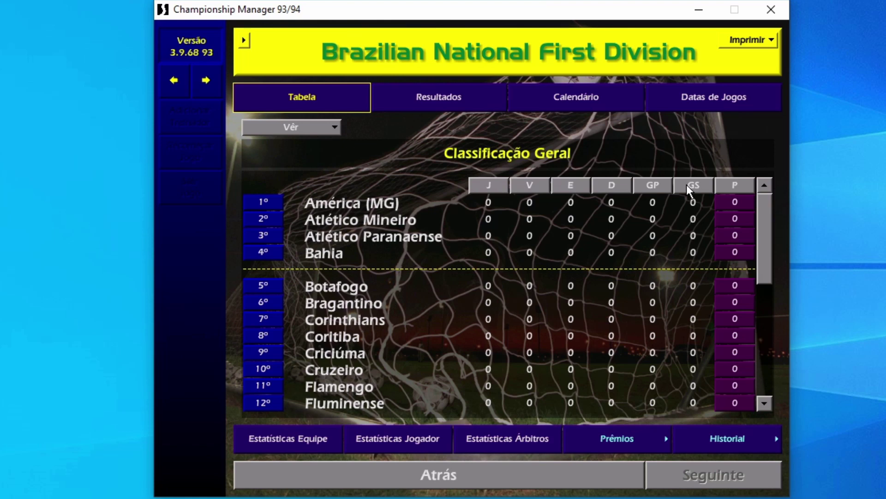
scroll(720, 215, "down", 5)
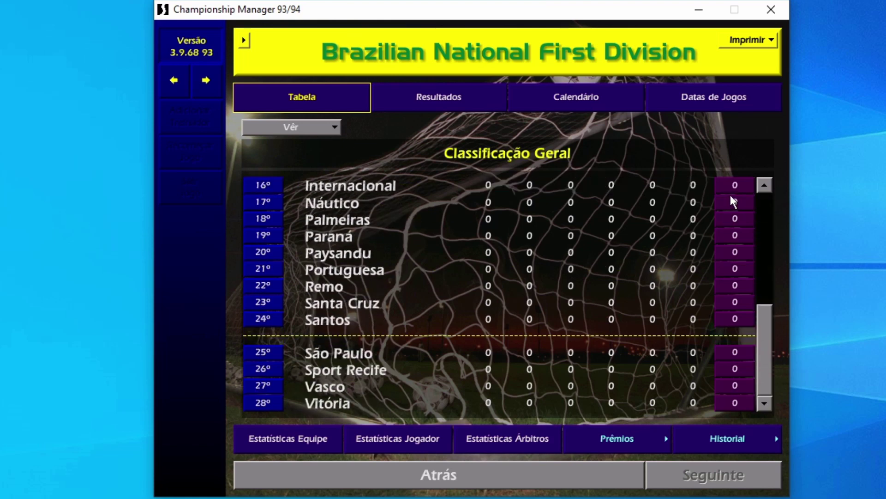
left_click(560, 483)
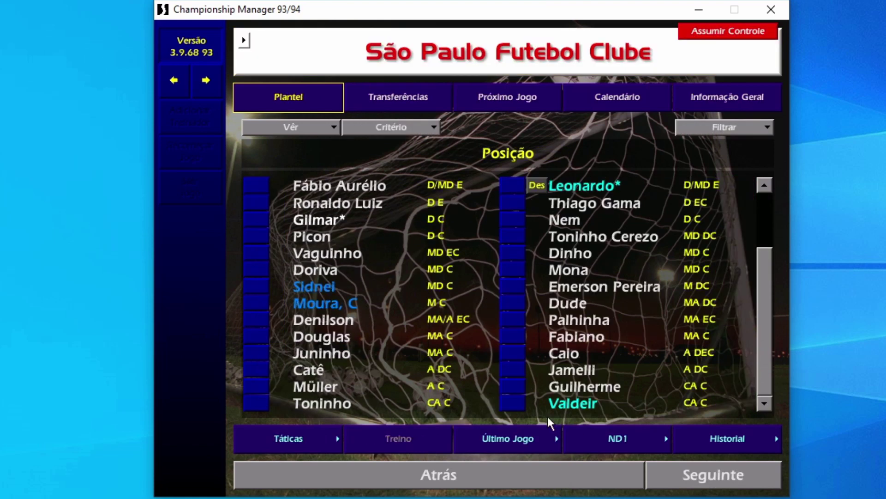
left_click(637, 451)
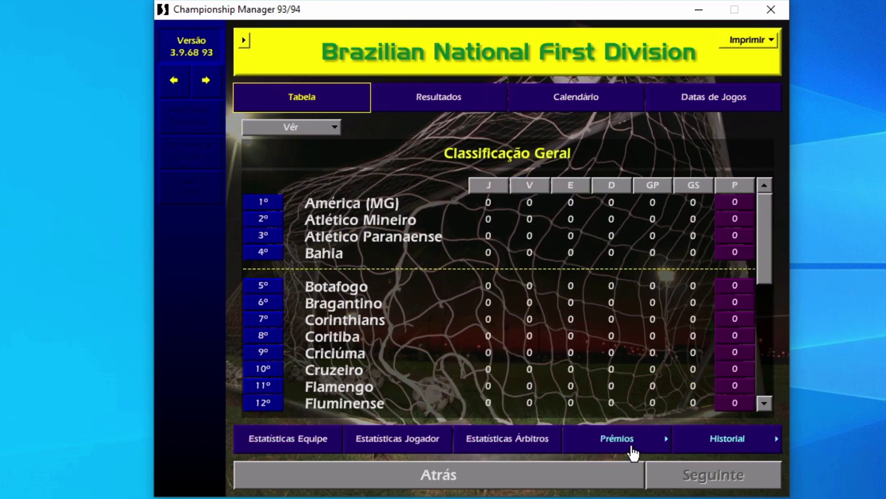
scroll(494, 227, "down", 4)
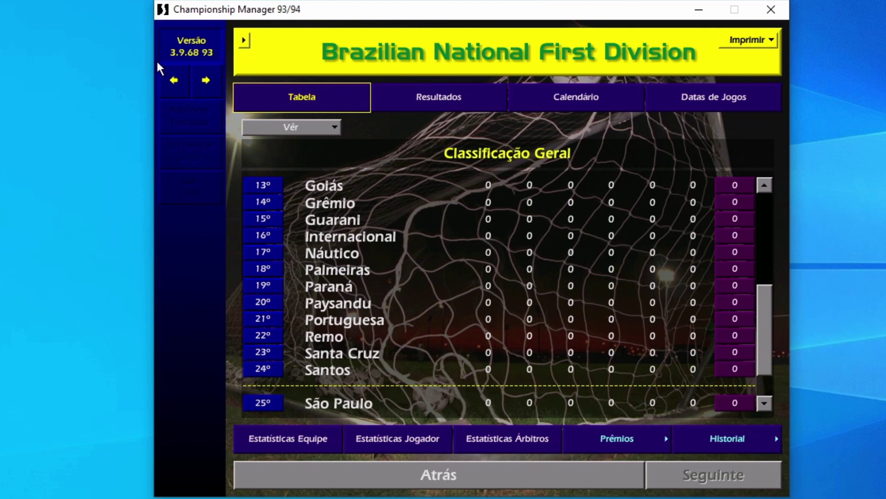
View Paysandu's squad, and return through the division table to São Paulo's squad.
left_click(339, 303)
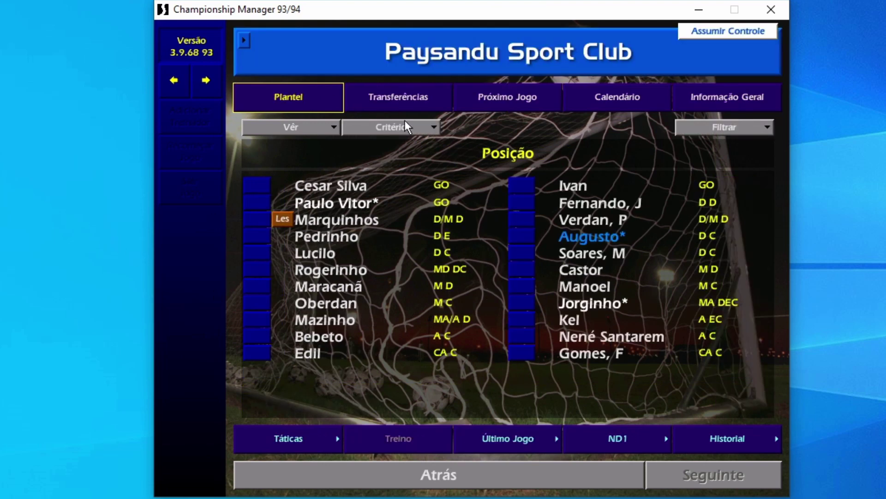
left_click(599, 450)
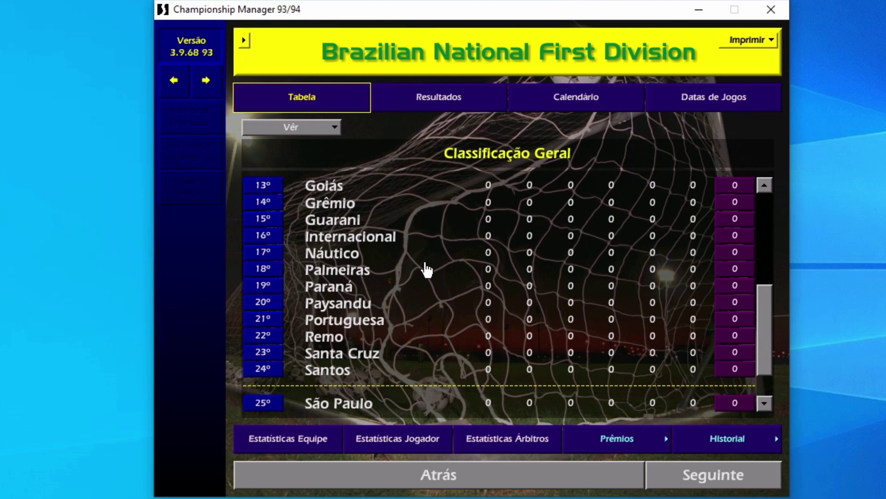
scroll(426, 291, "down", 1)
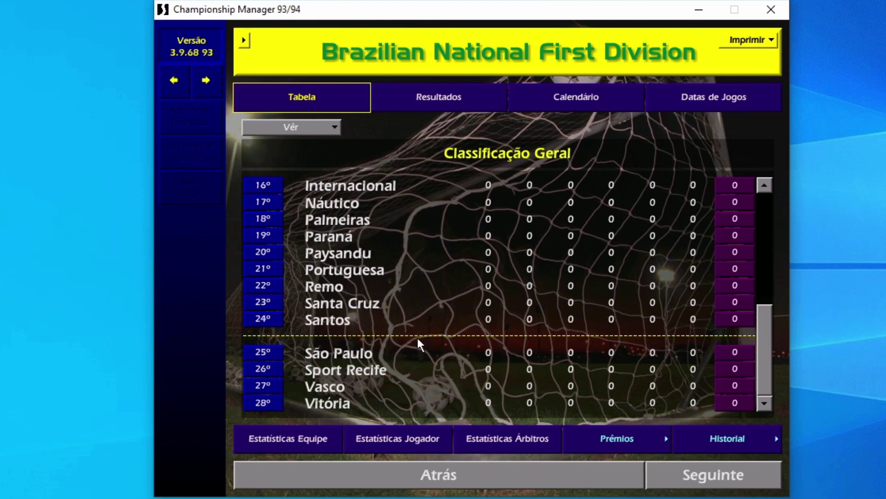
left_click(399, 353)
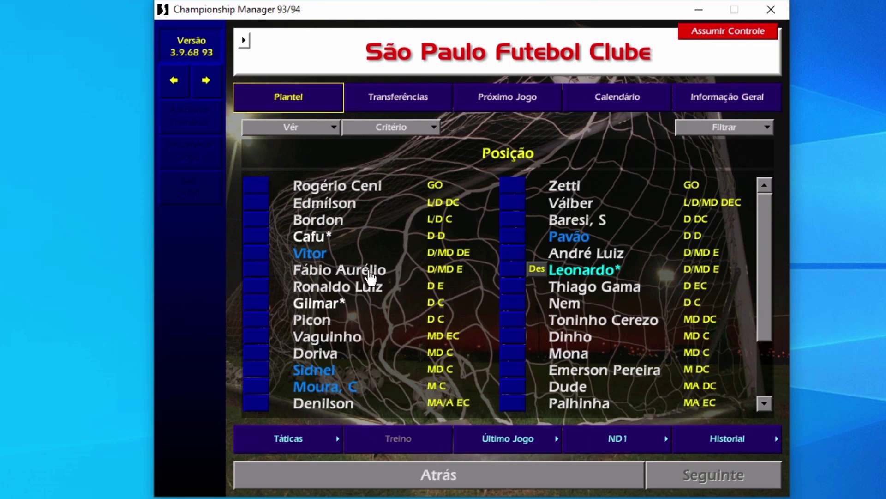
View the player profile of São Paulo's centre forward Toninho and return to the squad list.
scroll(373, 269, "down", 5)
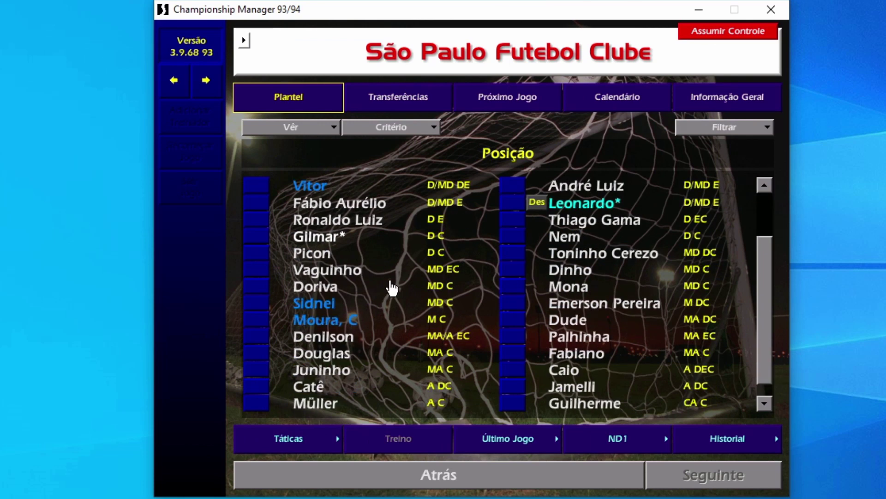
left_click(330, 405)
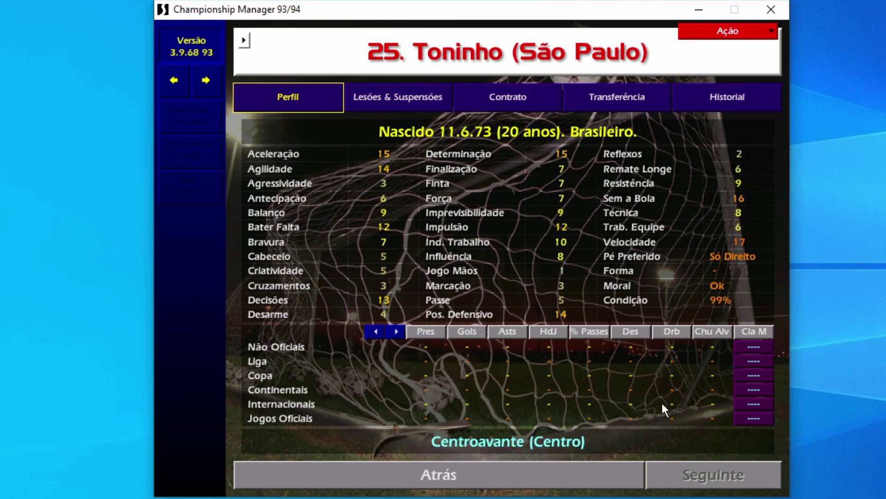
left_click(549, 476)
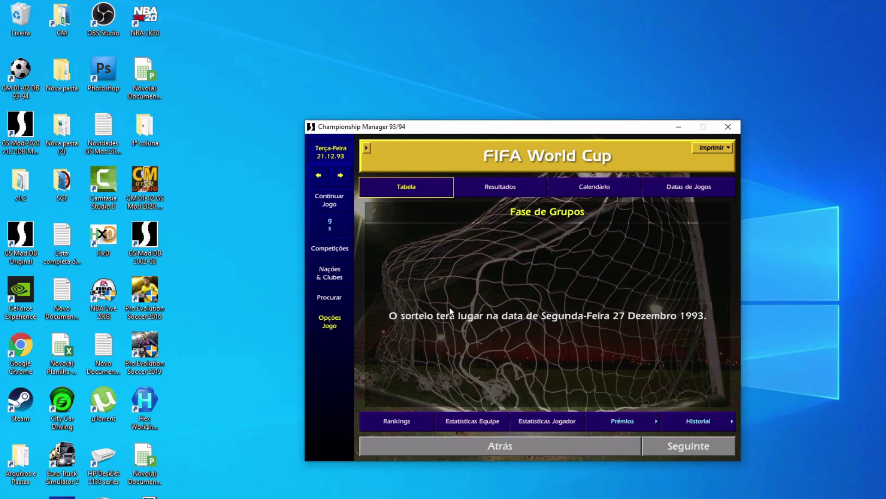
Open the installation folder of the CM 01-02 DB 93-94 desktop shortcut and look through its files.
left_click(10, 90)
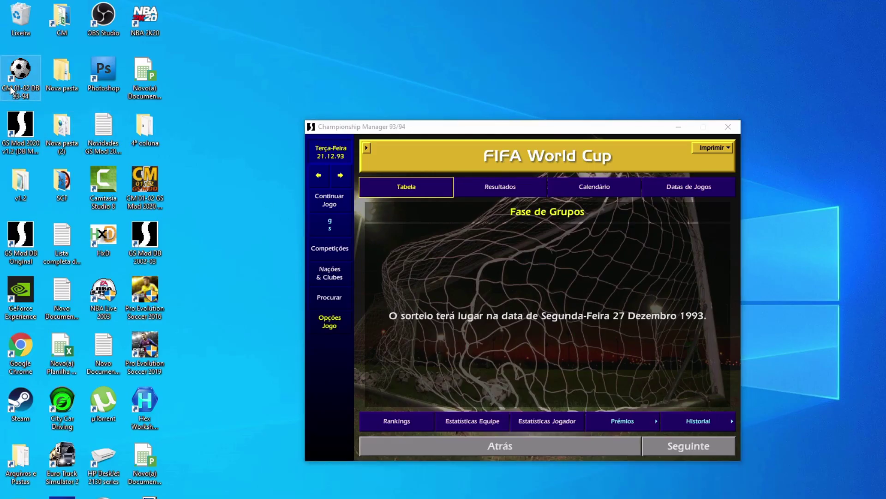
right_click(11, 90)
left_click(37, 104)
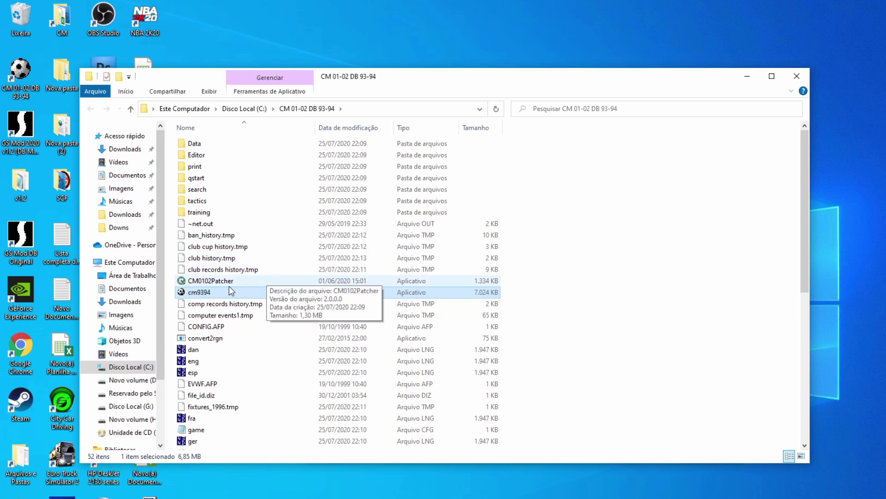
scroll(249, 282, "down", 7)
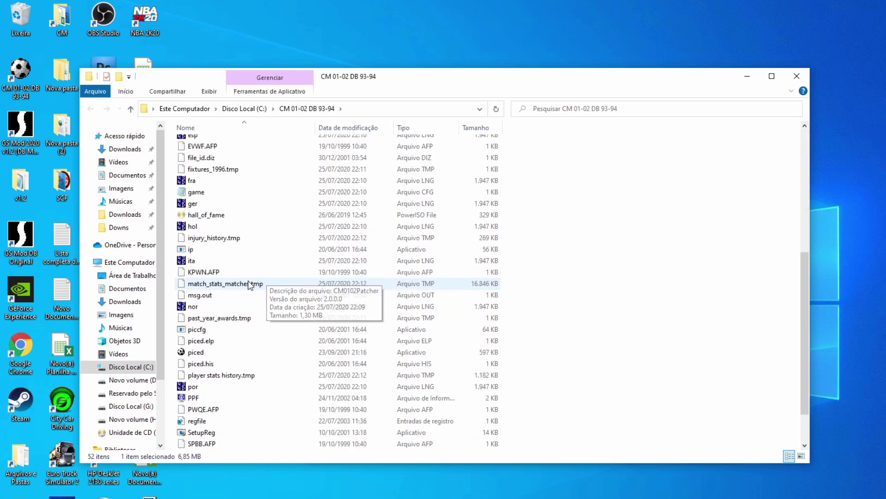
scroll(245, 283, "up", 7)
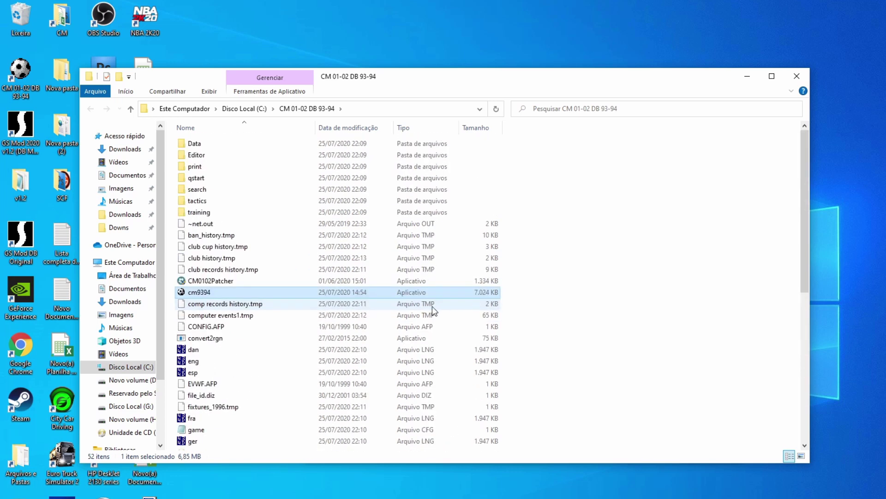
Launch CM0102Patcher from the game folder and load cm9394.exe as the executable to patch.
double_click(232, 282)
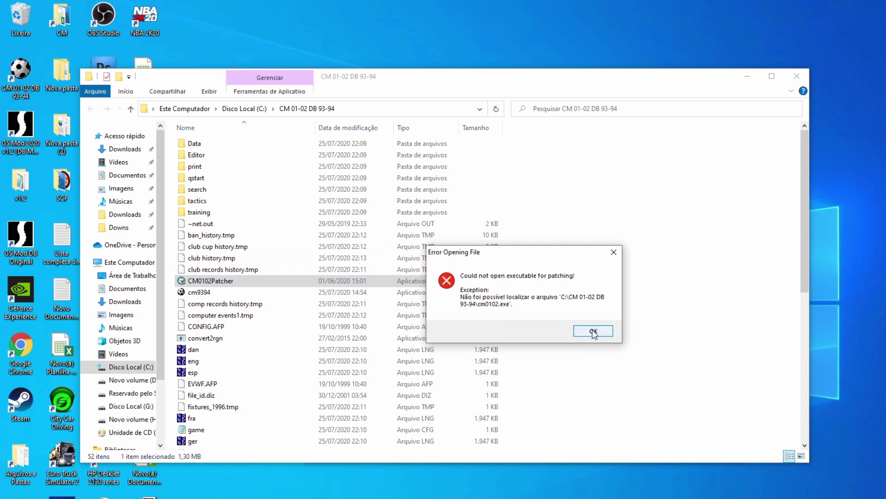
left_click(594, 331)
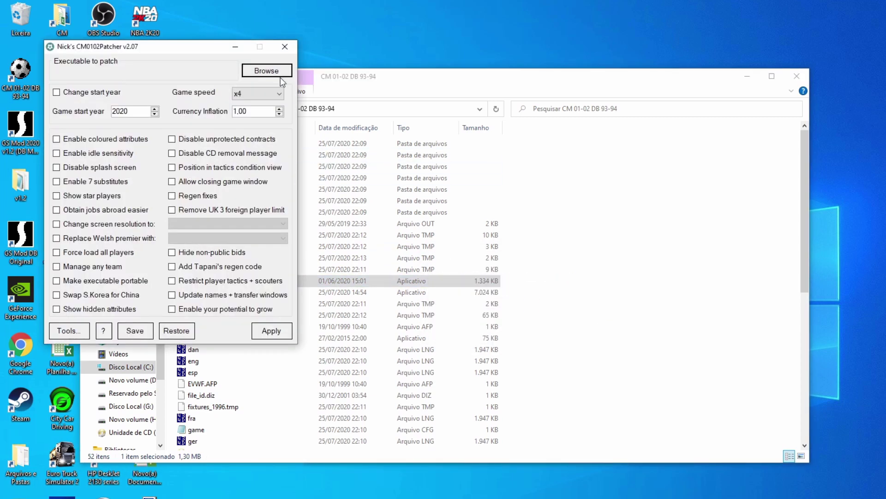
left_click(266, 71)
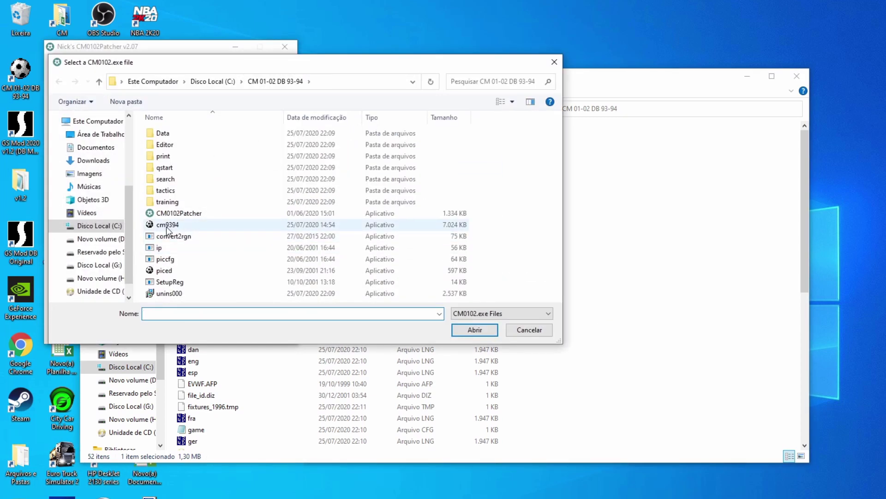
double_click(167, 225)
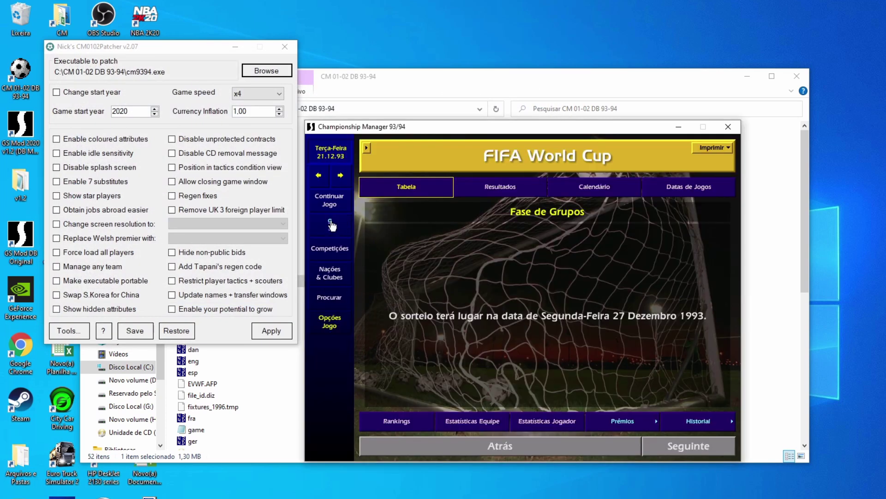
Retire the current manager and quit the running game.
left_click(329, 235)
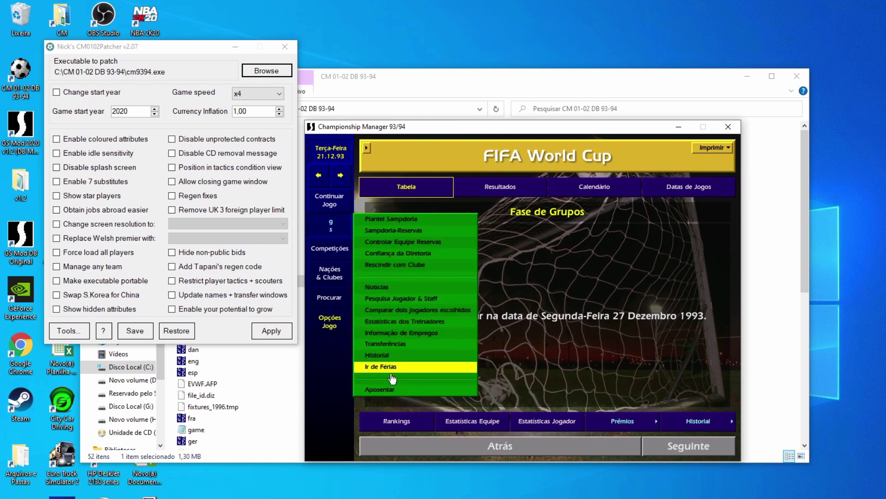
left_click(392, 376)
left_click(688, 445)
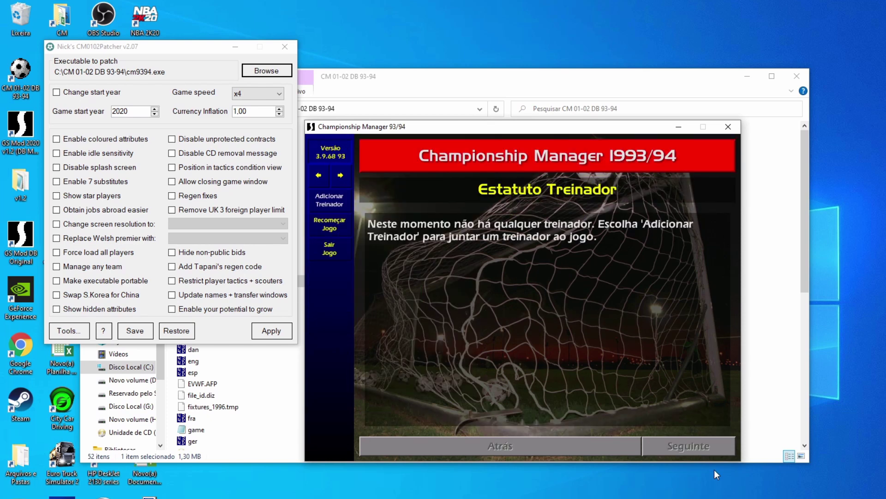
left_click(334, 241)
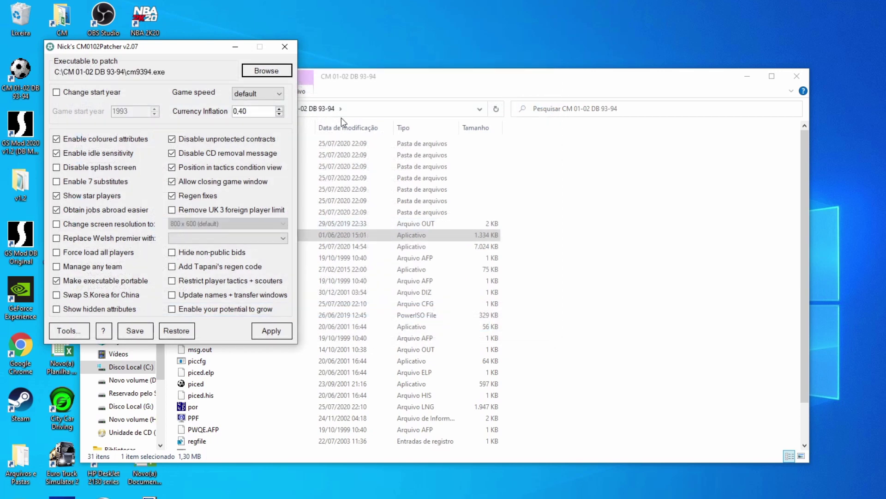
Review the patcher's game speed choices and apply the patch settings to cm9394.exe.
left_click(275, 95)
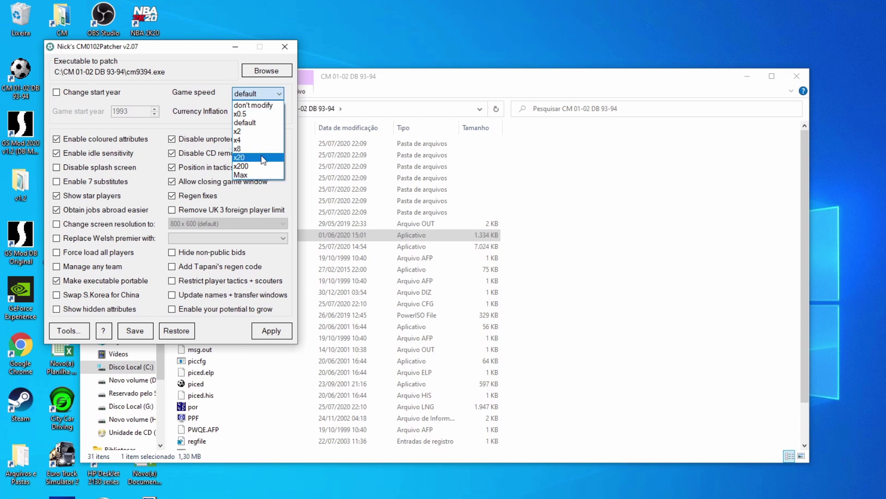
left_click(266, 332)
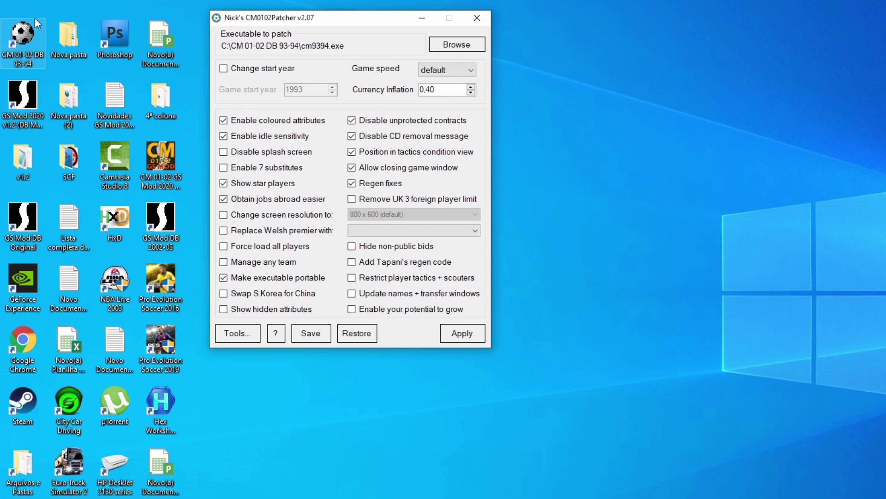
Set the CM 01-02 DB 93-94 desktop shortcut to run in Windows 98 / Windows Me compatibility mode.
right_click(30, 42)
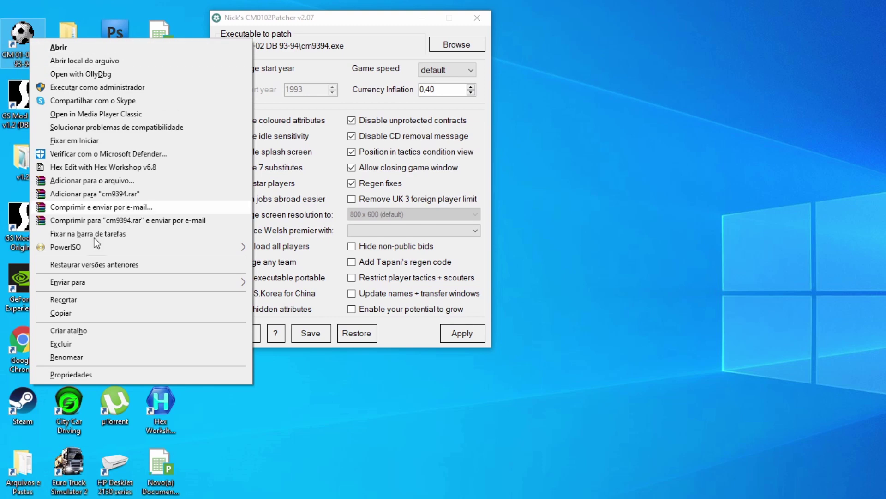
left_click(82, 374)
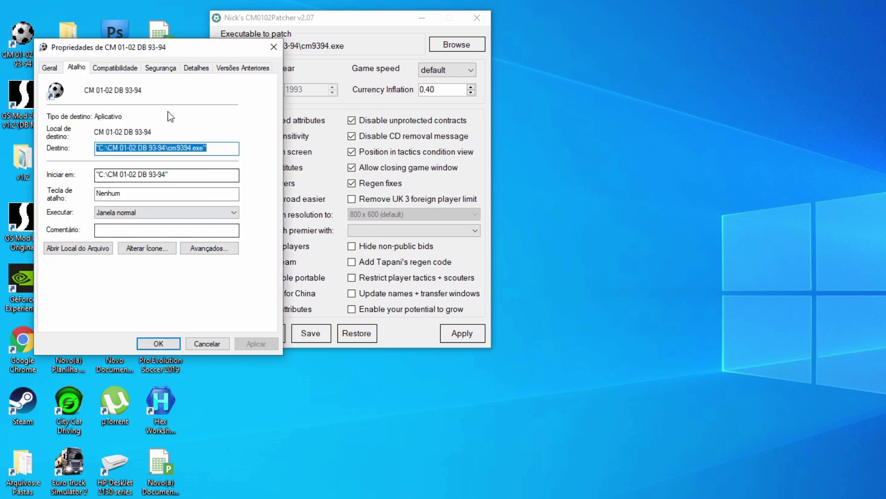
left_click(118, 67)
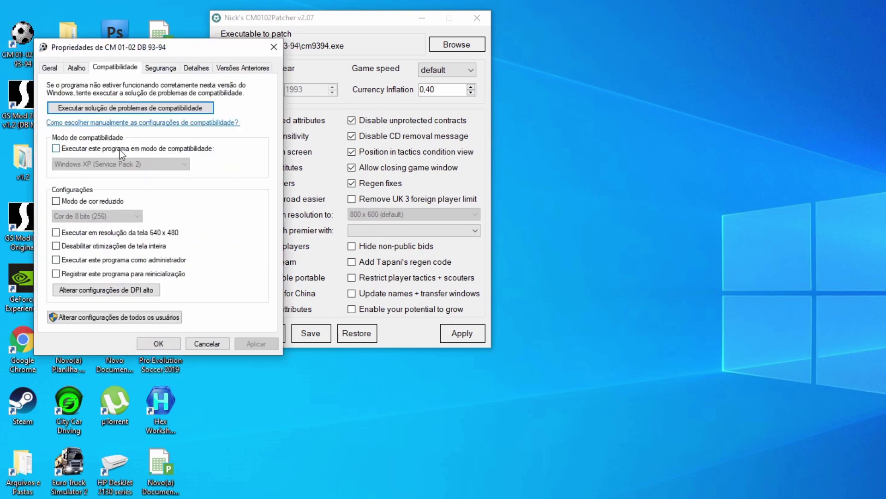
left_click(67, 150)
left_click(74, 163)
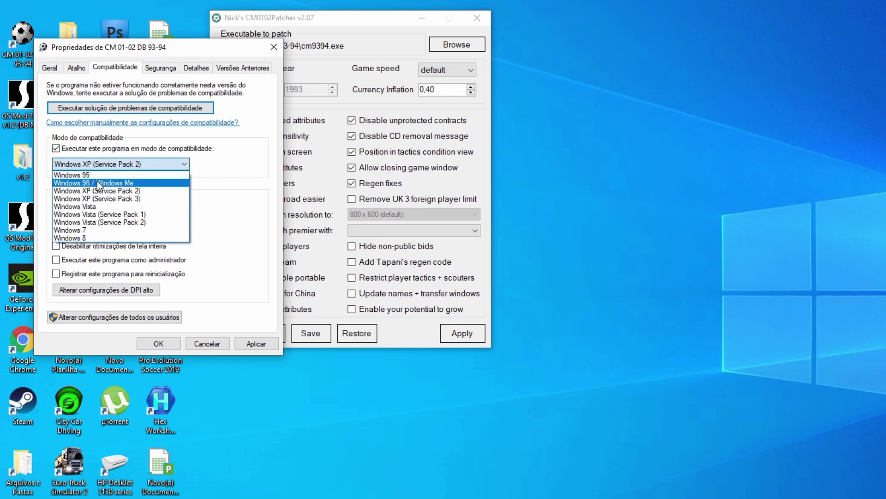
left_click(98, 183)
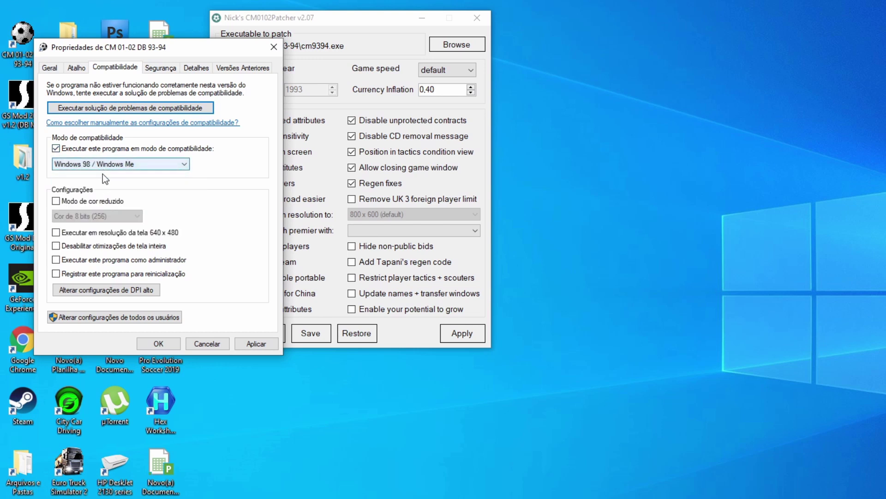
left_click(172, 342)
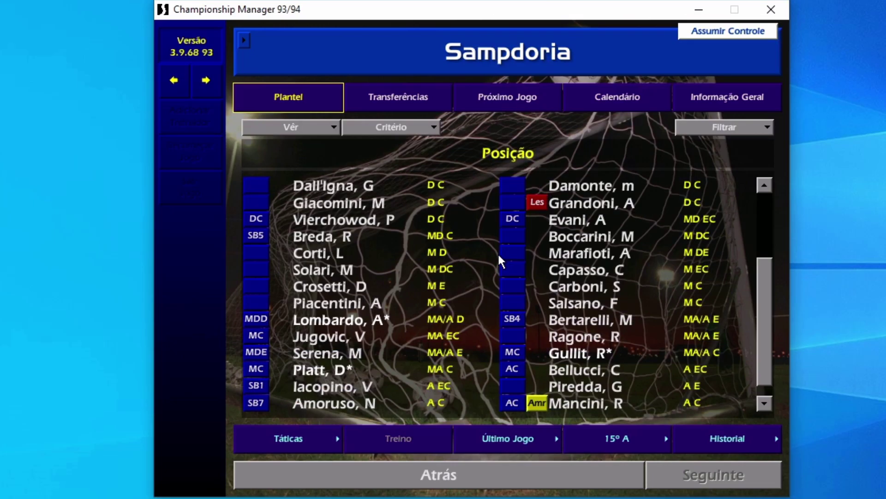
scroll(497, 253, "down", 1)
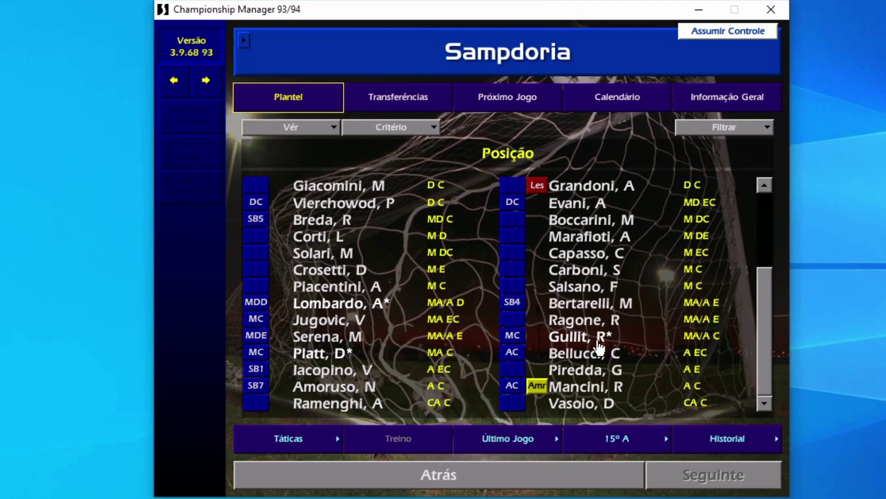
left_click(572, 389)
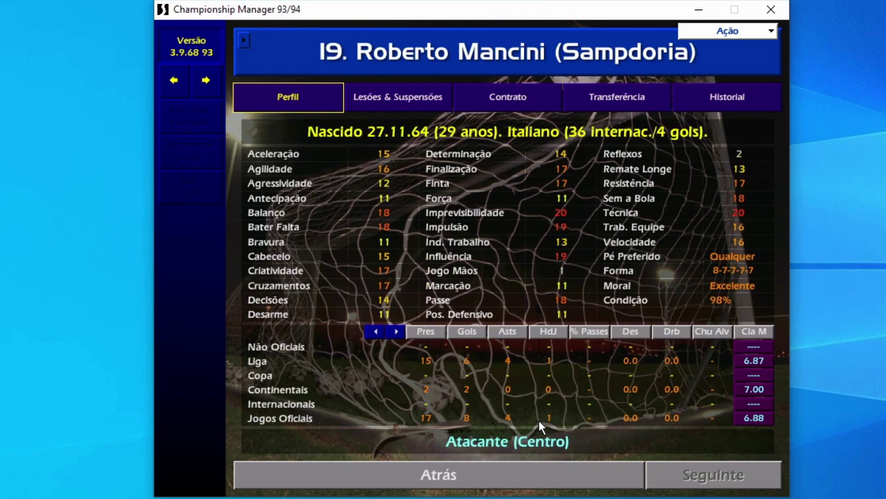
left_click(552, 469)
Take control of Sampdoria and finish the manager setup, opening the board's news item about the season.
left_click(692, 31)
left_click(736, 476)
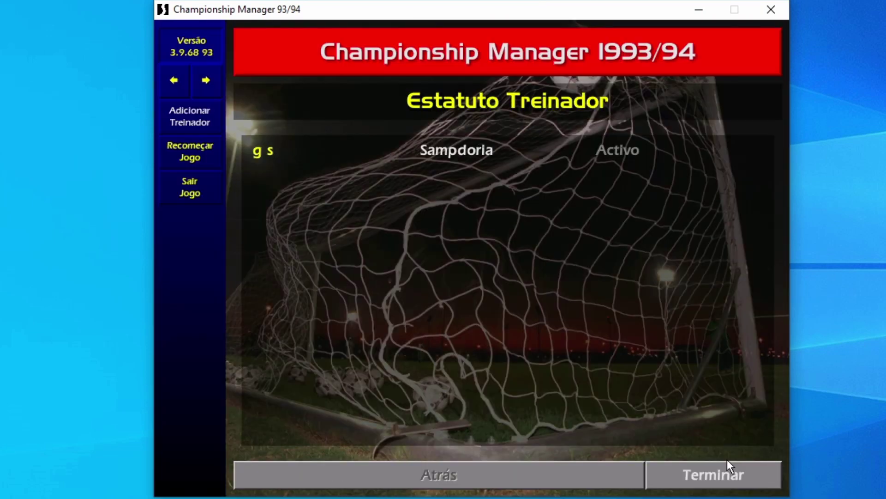
left_click(727, 462)
left_click(363, 123)
Open the South American Copa Libertadores and view its history of champions.
left_click(198, 189)
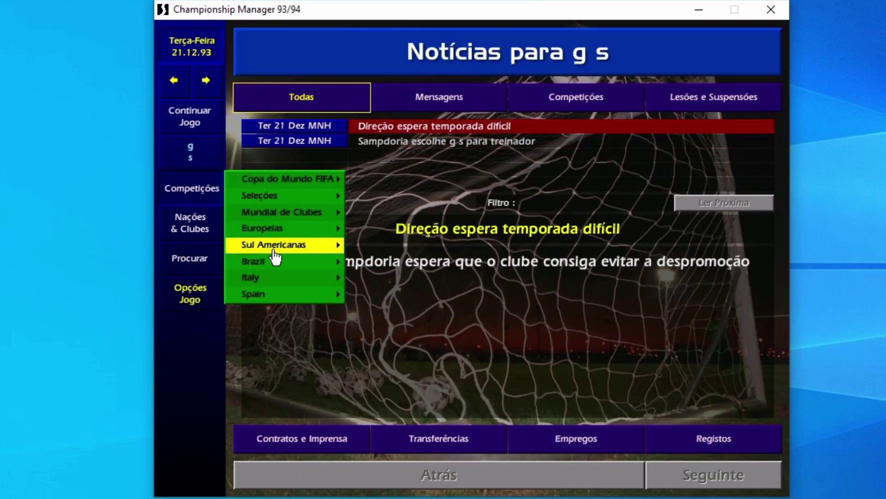
mouse_move(276, 252)
left_click(373, 245)
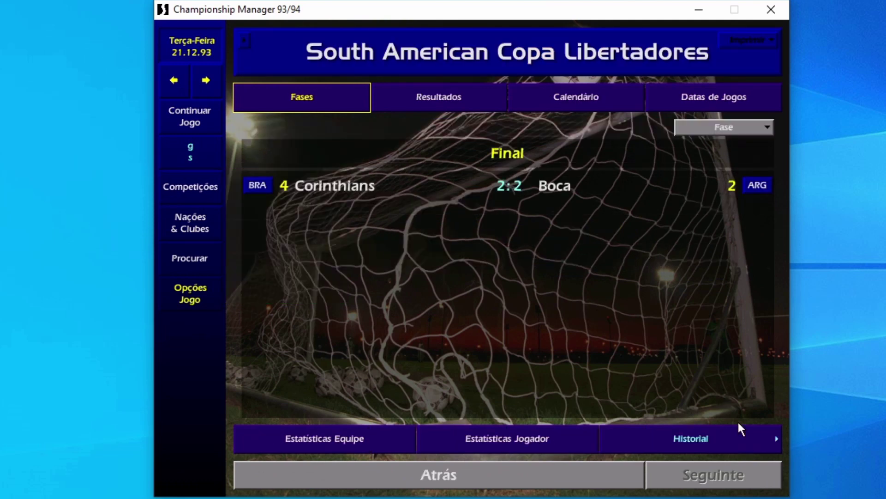
left_click(742, 437)
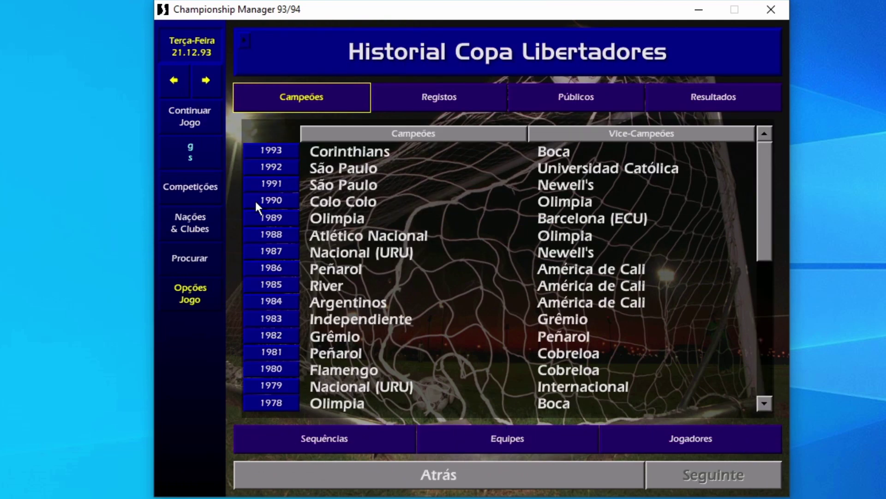
Open Brazil's National First Division and view its history of champions and runners-up.
left_click(201, 189)
mouse_move(300, 261)
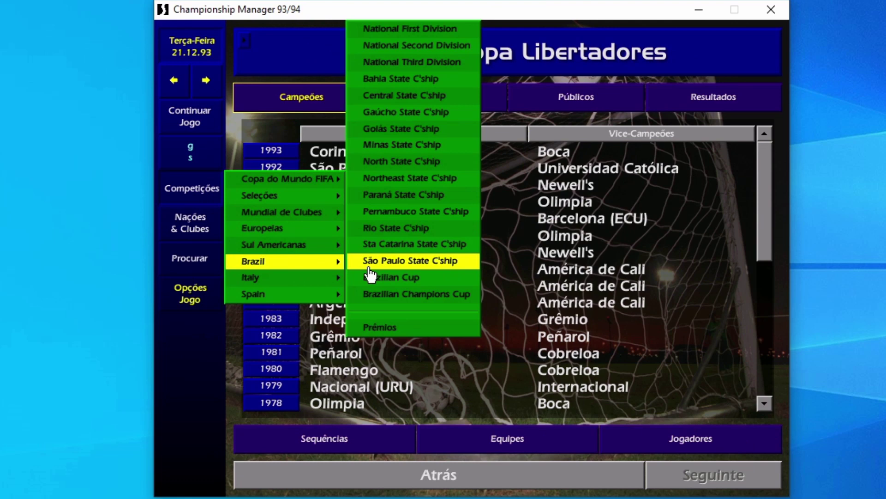
left_click(409, 35)
left_click(726, 437)
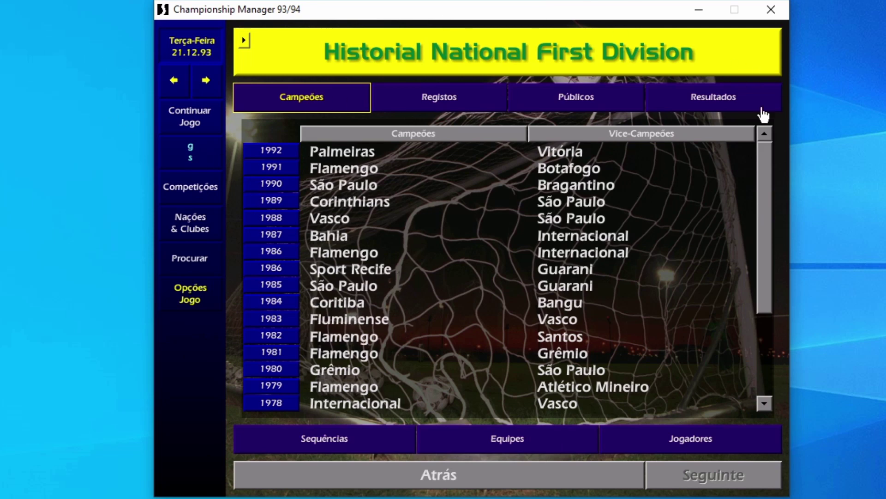
View the FIFA World Cup's history of champions and return to its group stage page.
left_click(211, 191)
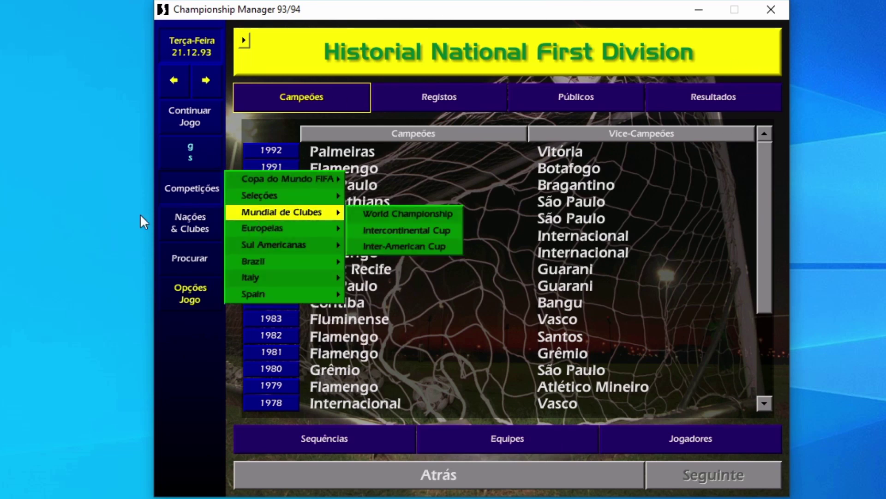
left_click(319, 179)
left_click(728, 437)
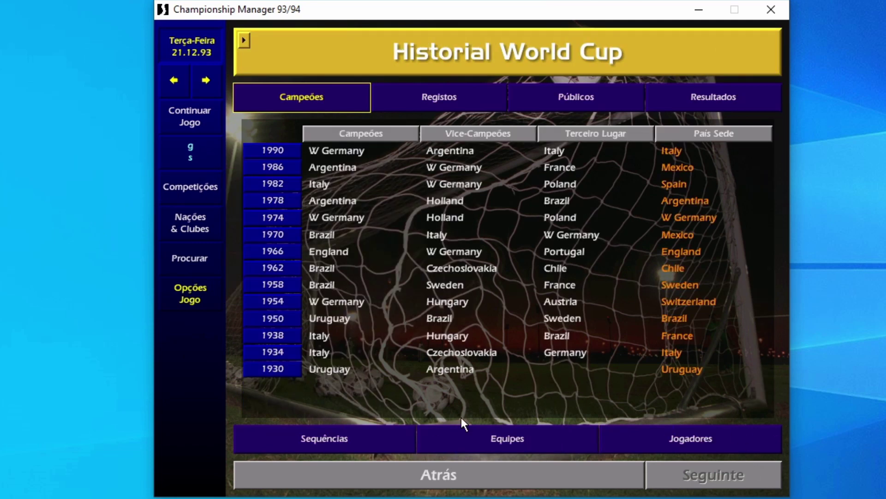
left_click(448, 474)
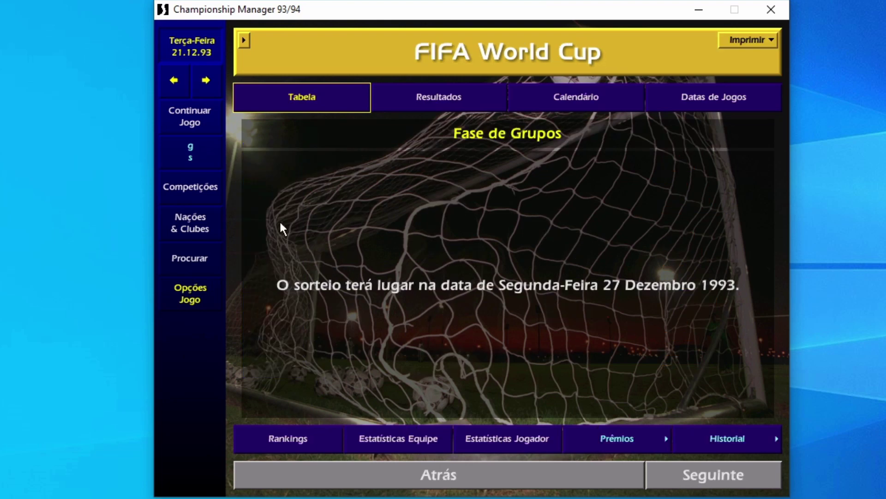